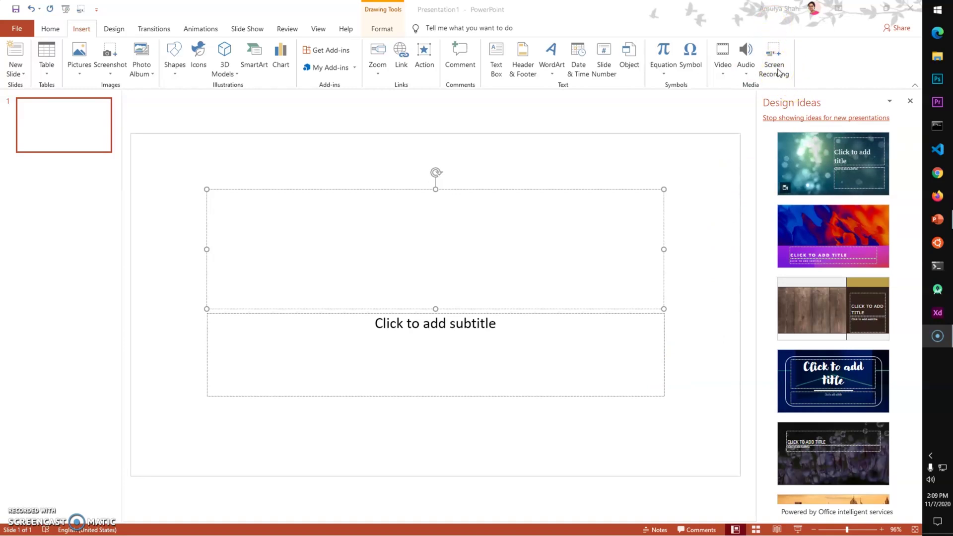
# Switch the ribbon from Insert back to Home on the blank title slide
pyautogui.click(55, 30)
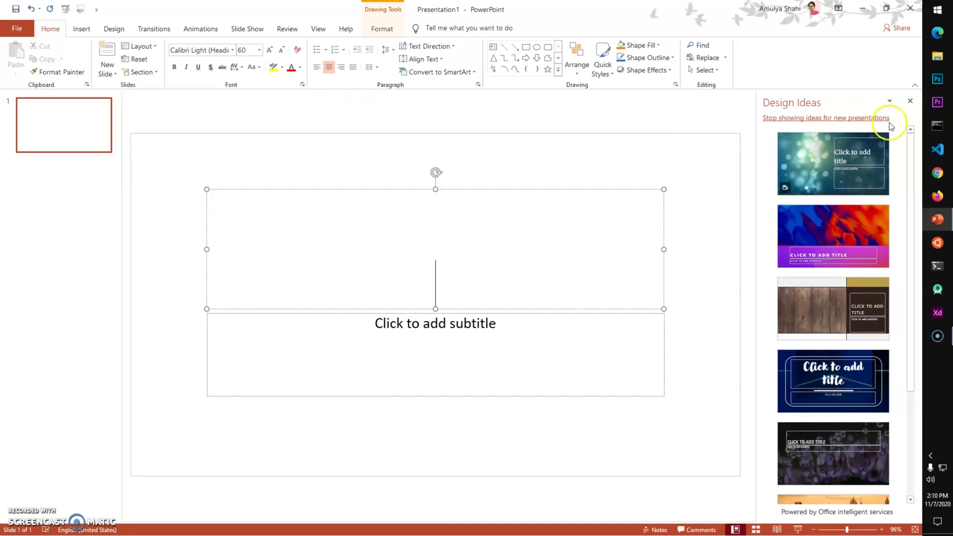
# Launch Windows Settings from the Settings gear in the Windows 10 Start menu
pyautogui.click(949, 10)
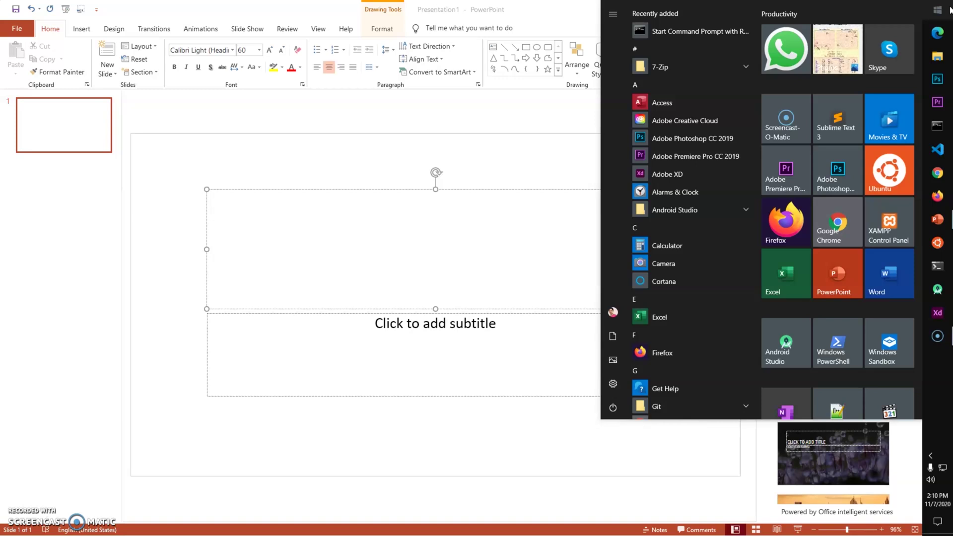
pyautogui.click(949, 10)
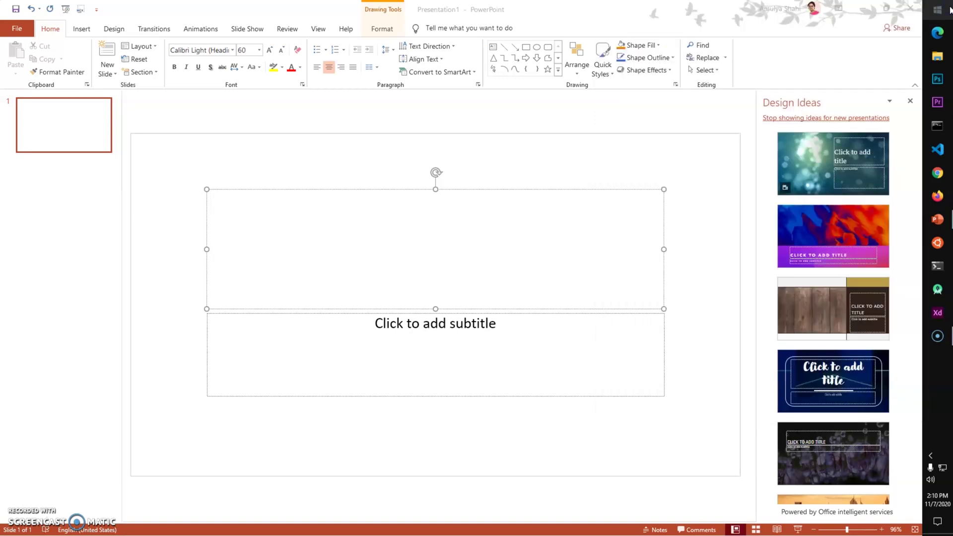
pyautogui.click(949, 10)
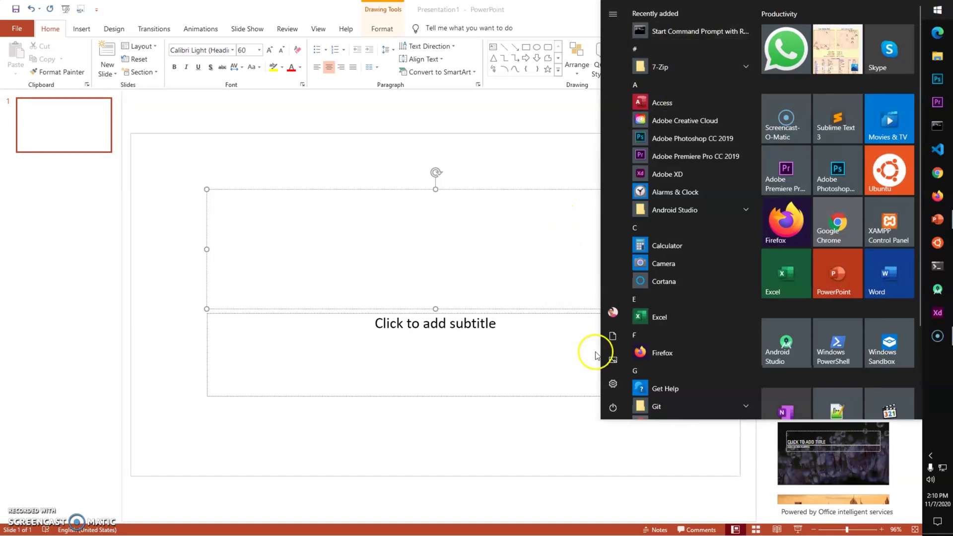
pyautogui.moveTo(612, 386)
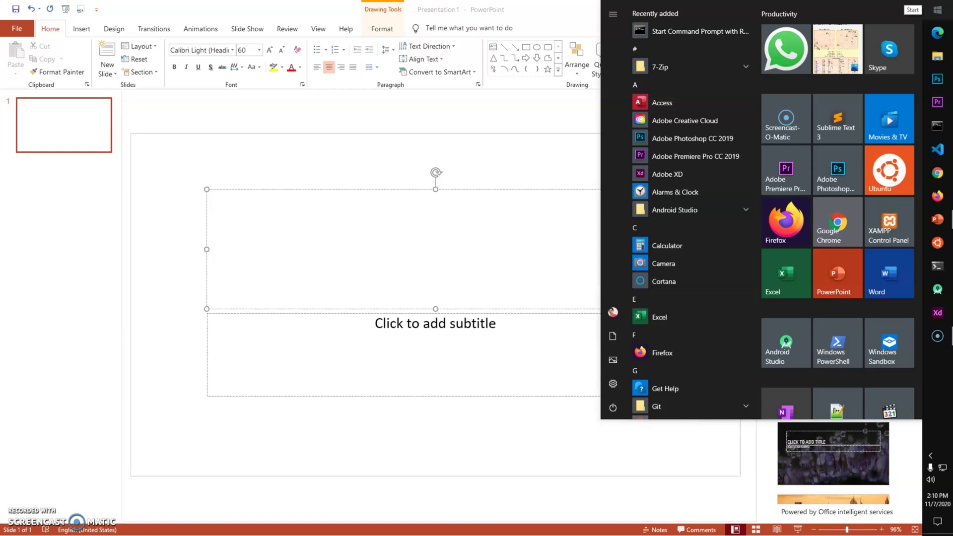
pyautogui.click(614, 382)
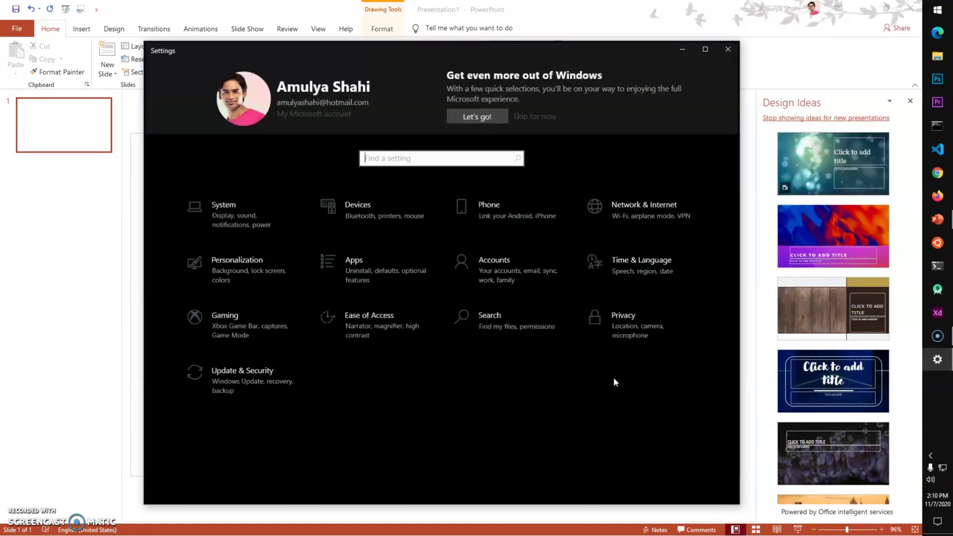
pyautogui.click(581, 452)
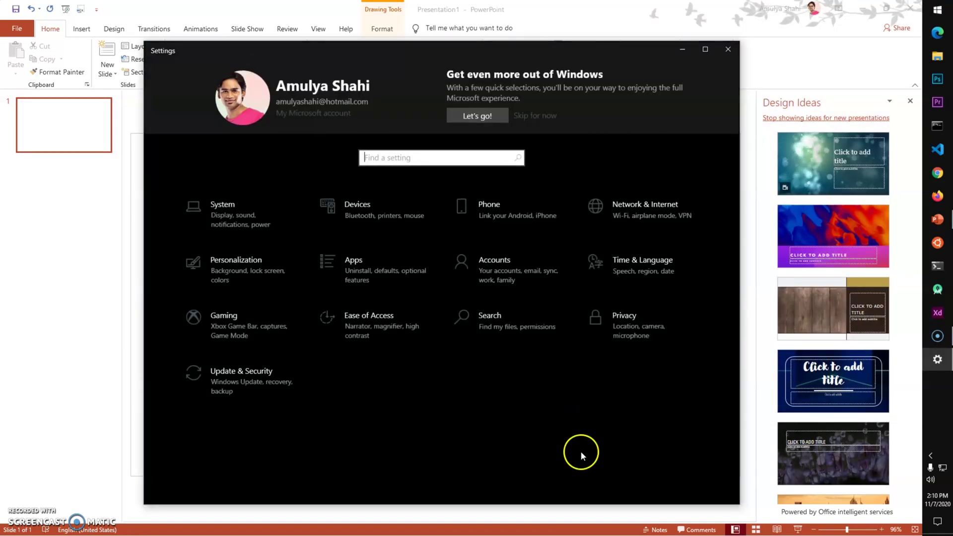
# Enable 'Receive updates for other Microsoft products' in Advanced options, then run Check for updates
pyautogui.click(243, 379)
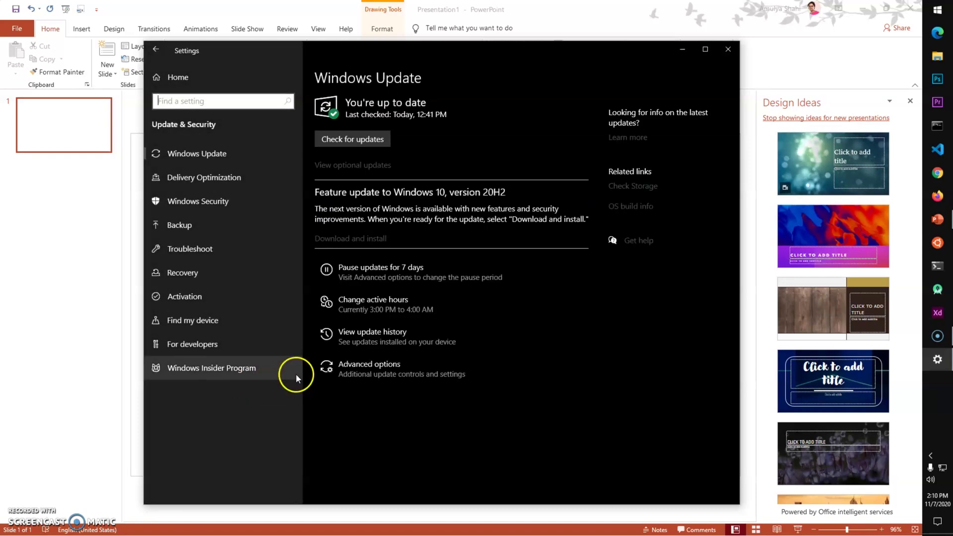
pyautogui.click(376, 373)
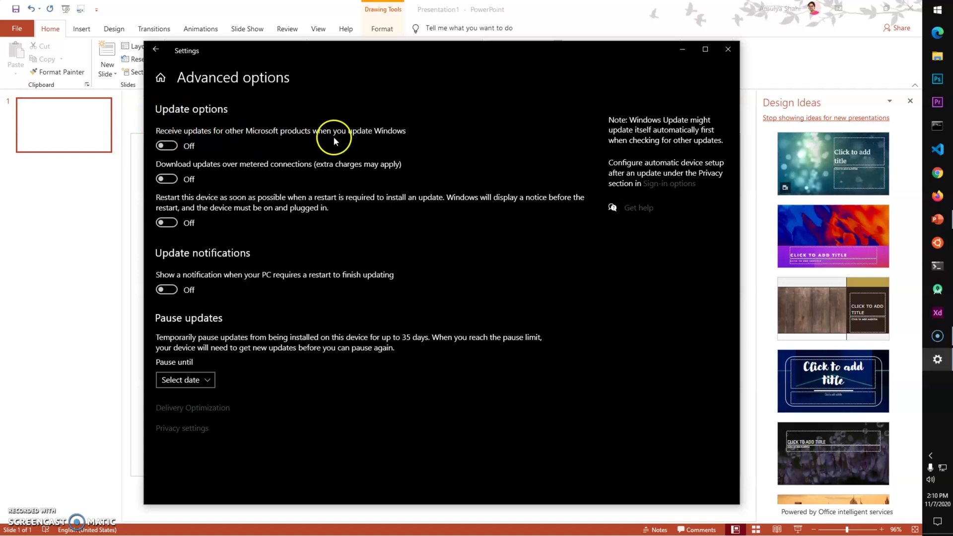
pyautogui.click(168, 144)
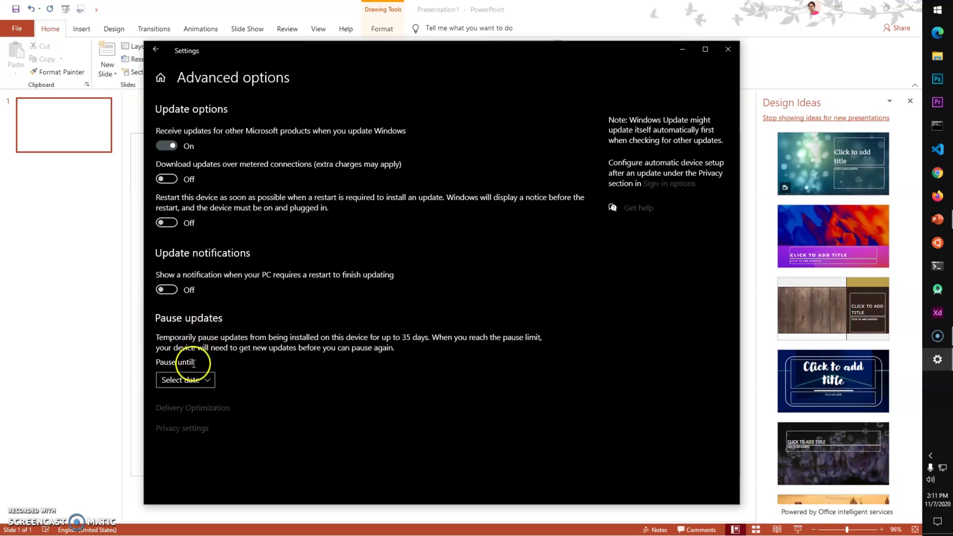
pyautogui.click(155, 50)
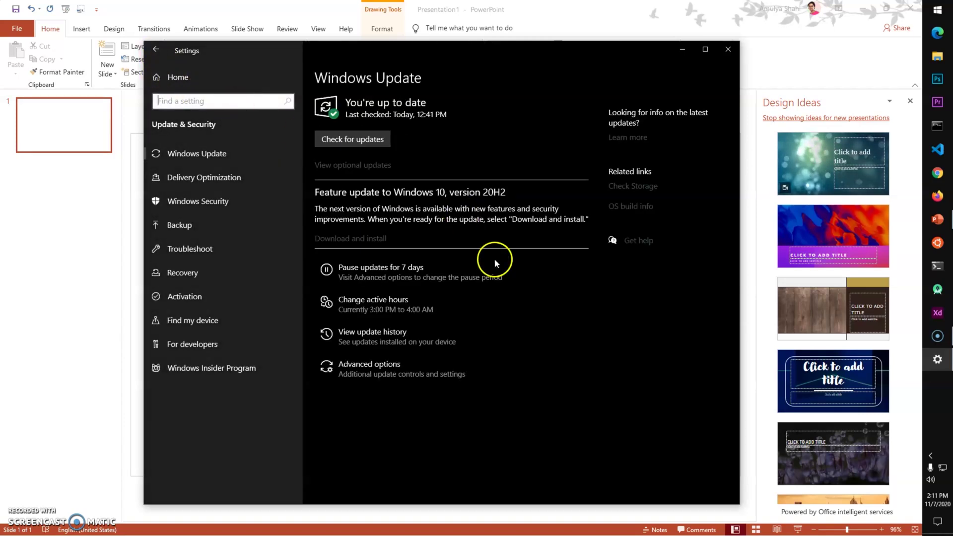
pyautogui.click(380, 142)
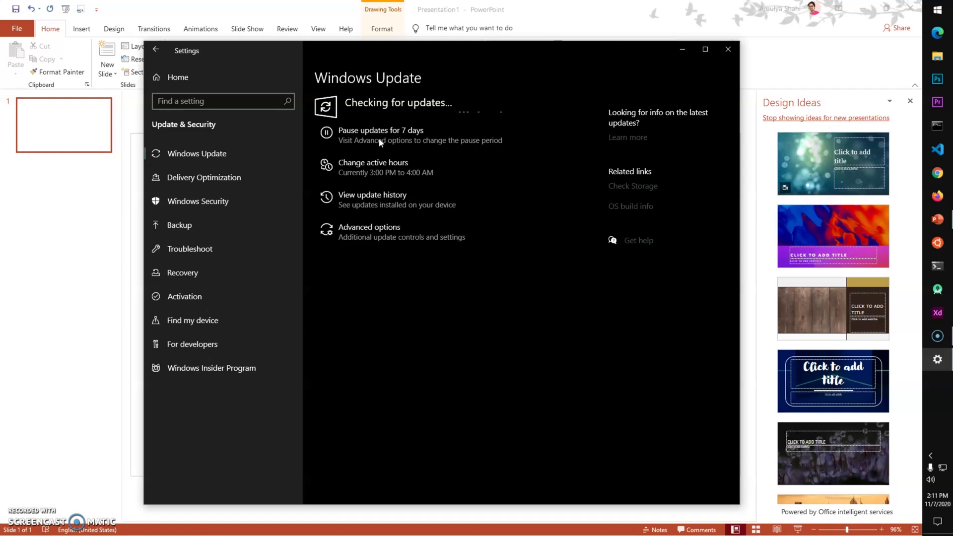
# Start an Insert > Screen Recording and mark most of the desktop as the capture area
pyautogui.click(682, 49)
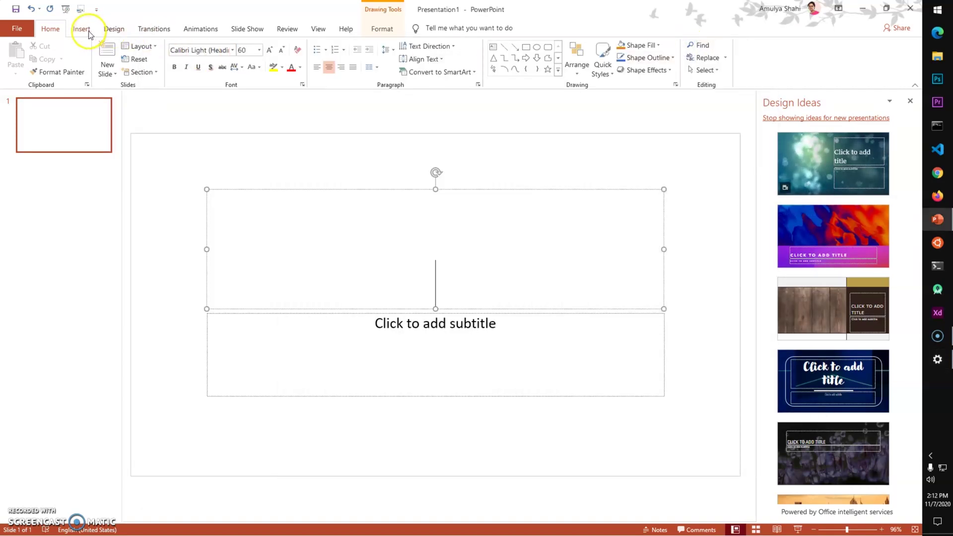
pyautogui.click(85, 28)
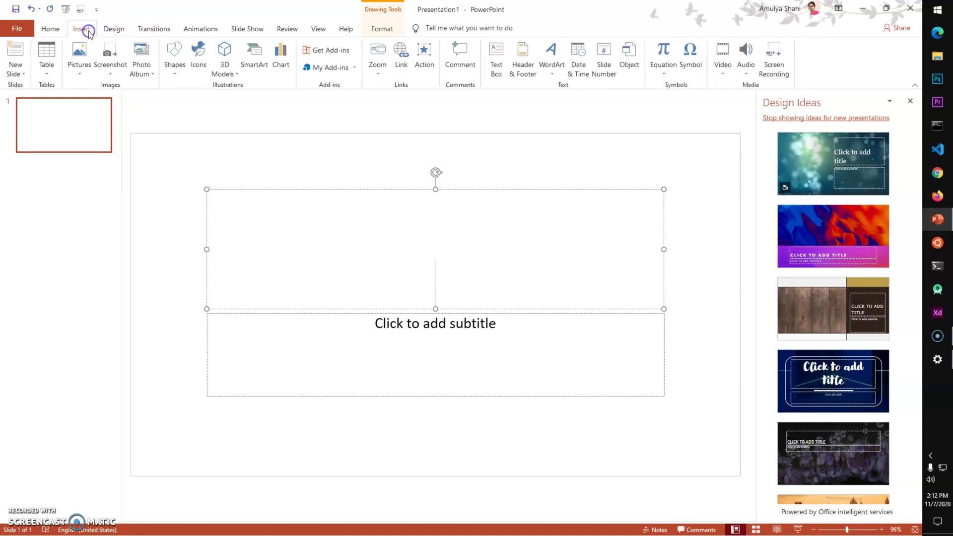
pyautogui.click(781, 72)
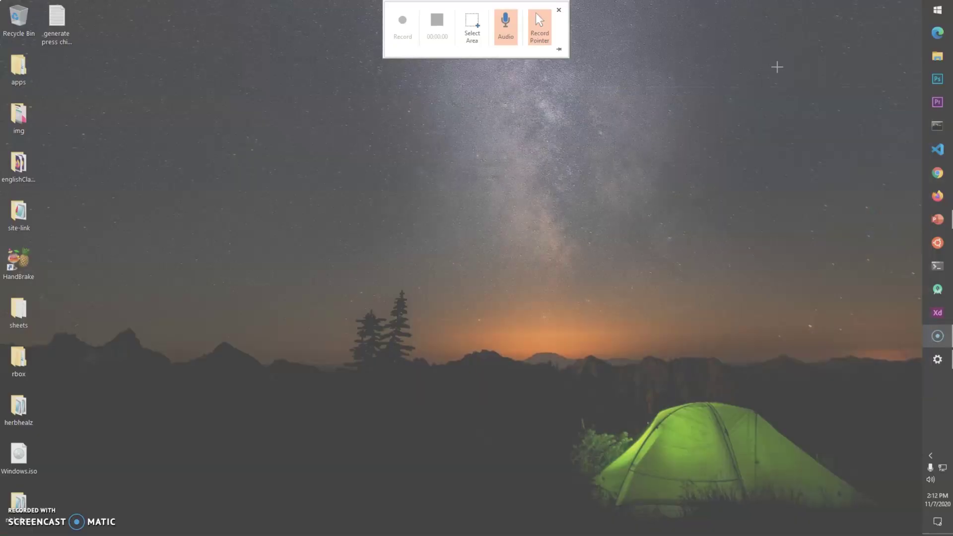
pyautogui.moveTo(110, 19); pyautogui.dragTo(832, 521)
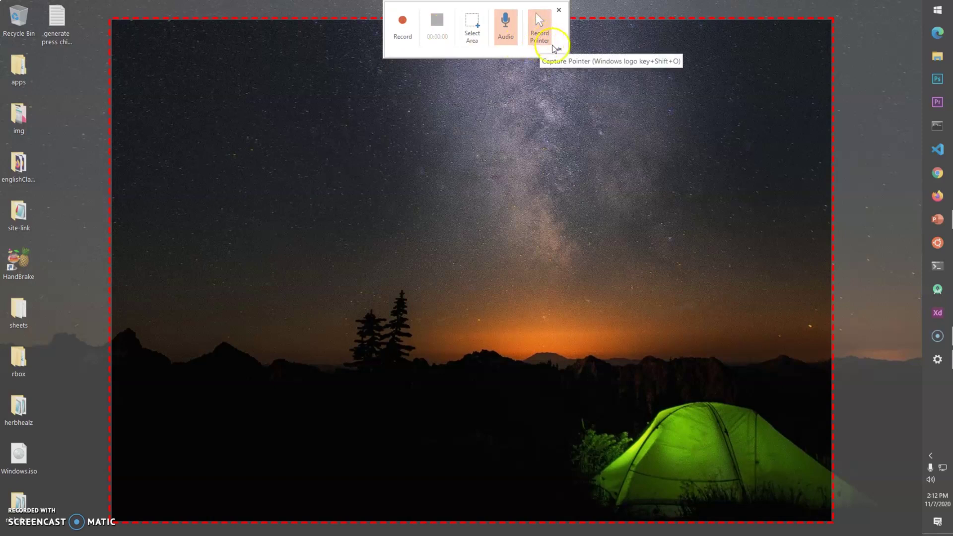
# Turn Record Pointer on and leave Audio off for the recording
pyautogui.click(539, 38)
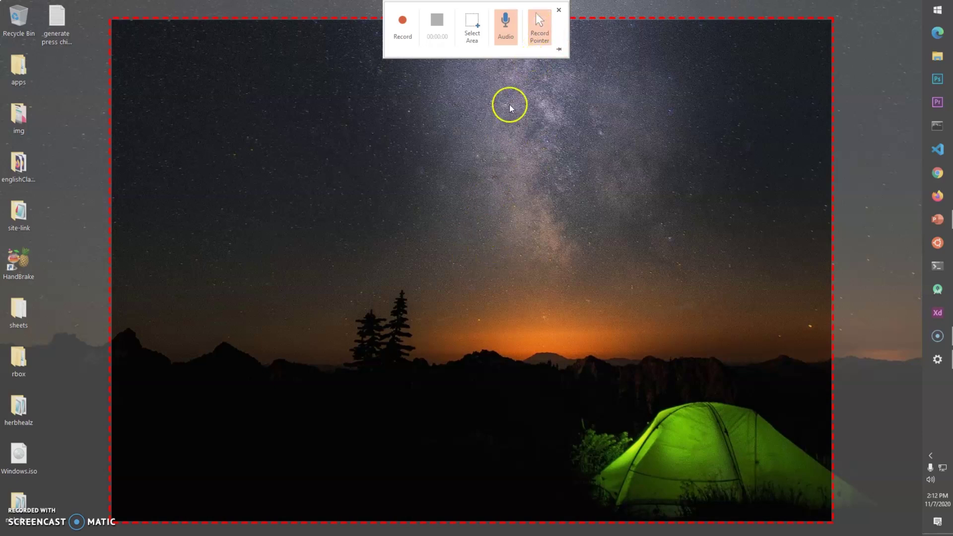
pyautogui.click(512, 38)
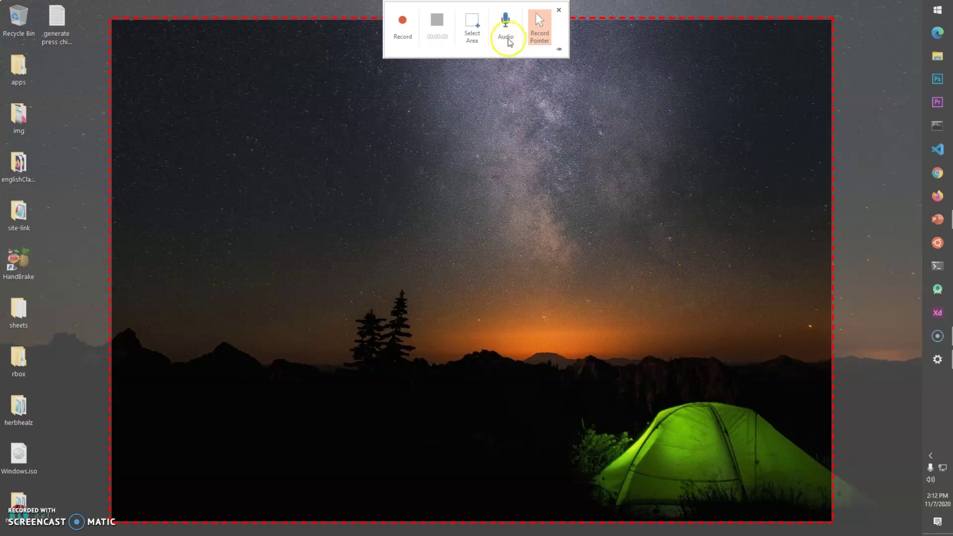
pyautogui.click(508, 39)
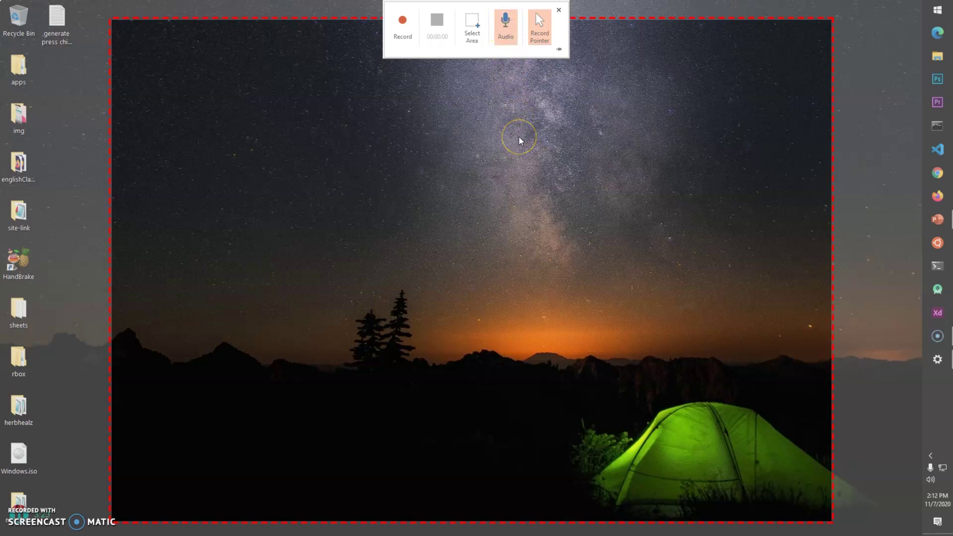
pyautogui.click(507, 37)
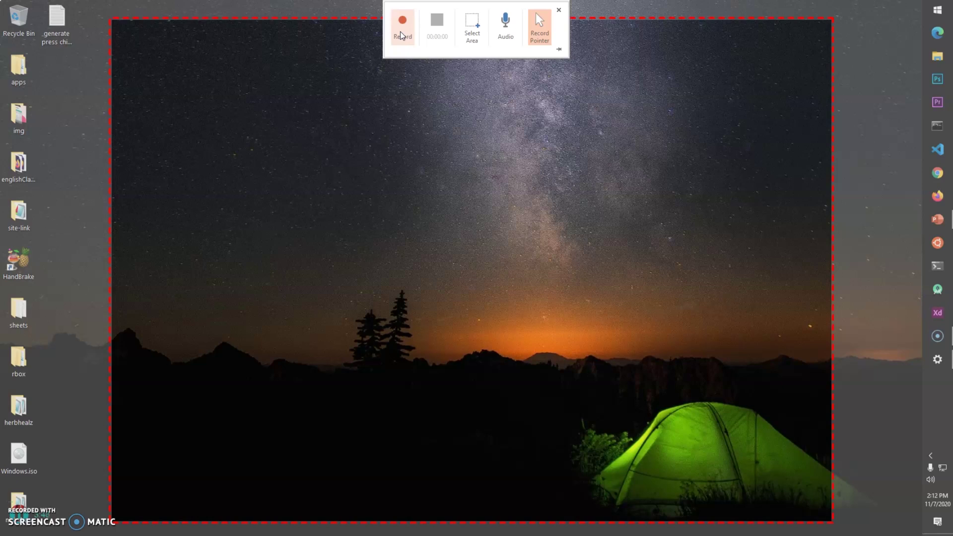
# Record about 17 seconds of the marked area, pausing once, then stop to insert the clip
pyautogui.click(402, 35)
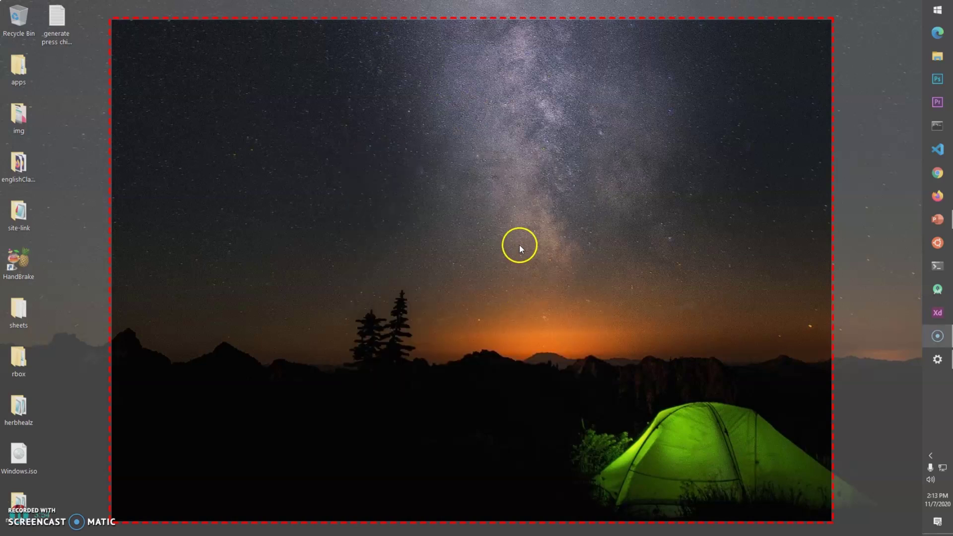
pyautogui.moveTo(539, 27)
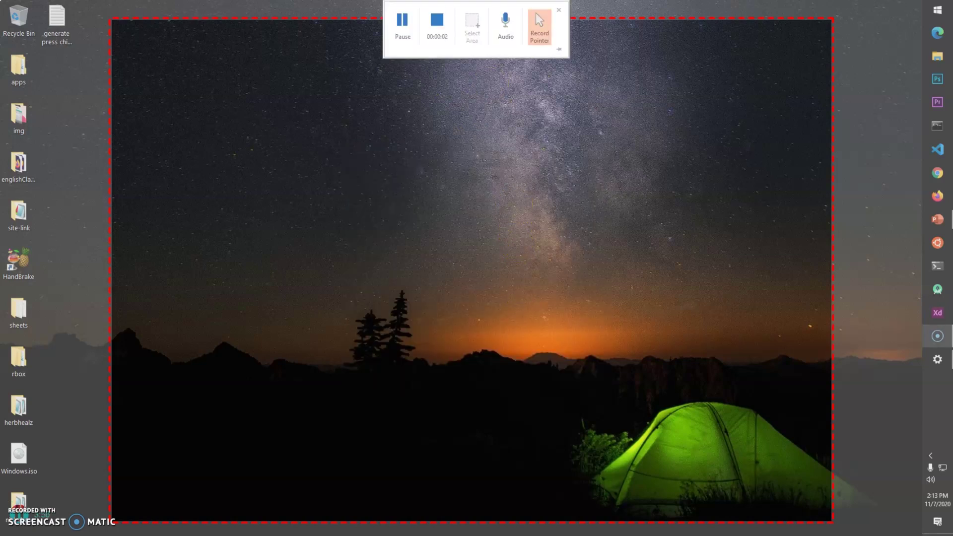
pyautogui.click(400, 27)
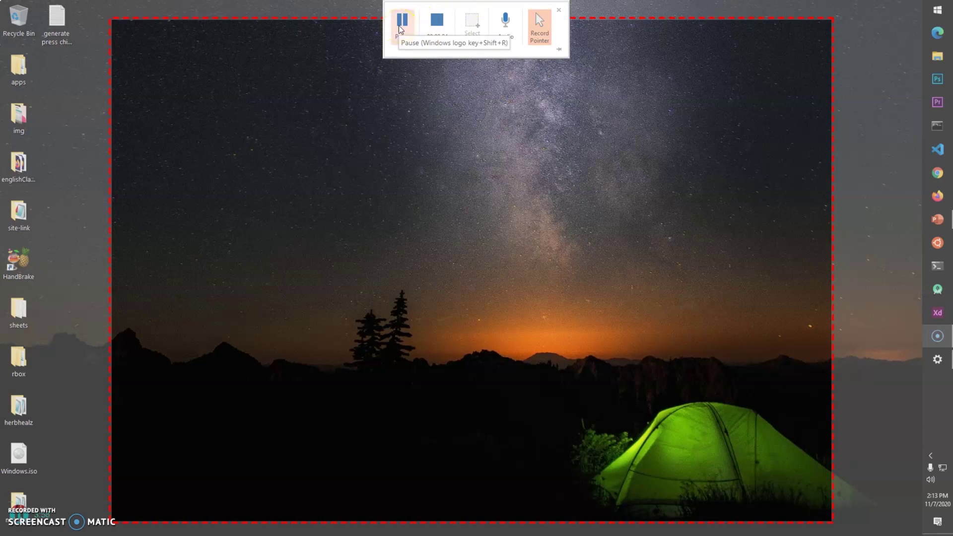
pyautogui.click(400, 29)
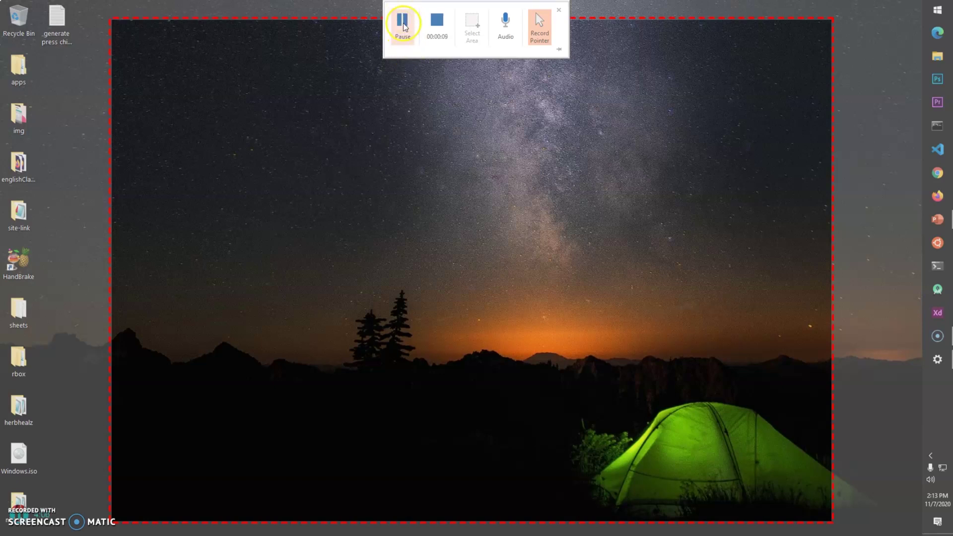
pyautogui.click(438, 22)
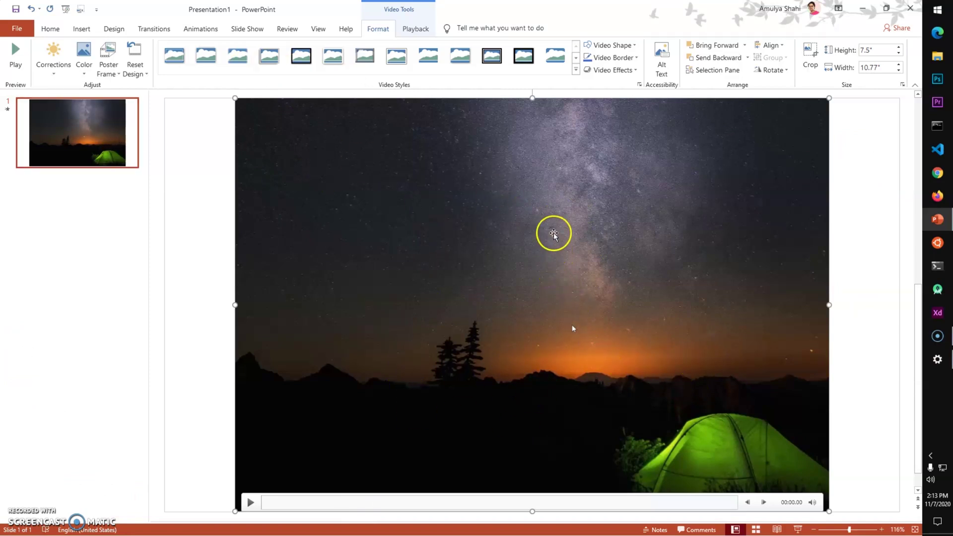
# Save the slide's video to the Desktop as Media1.mp4 with the MP4 media type
pyautogui.click(556, 201)
pyautogui.rightClick(556, 201)
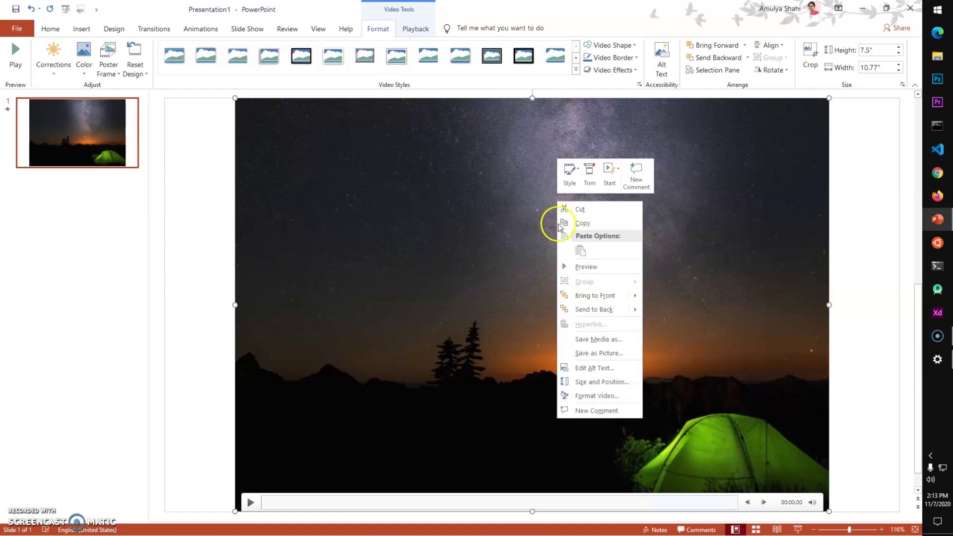
pyautogui.click(579, 341)
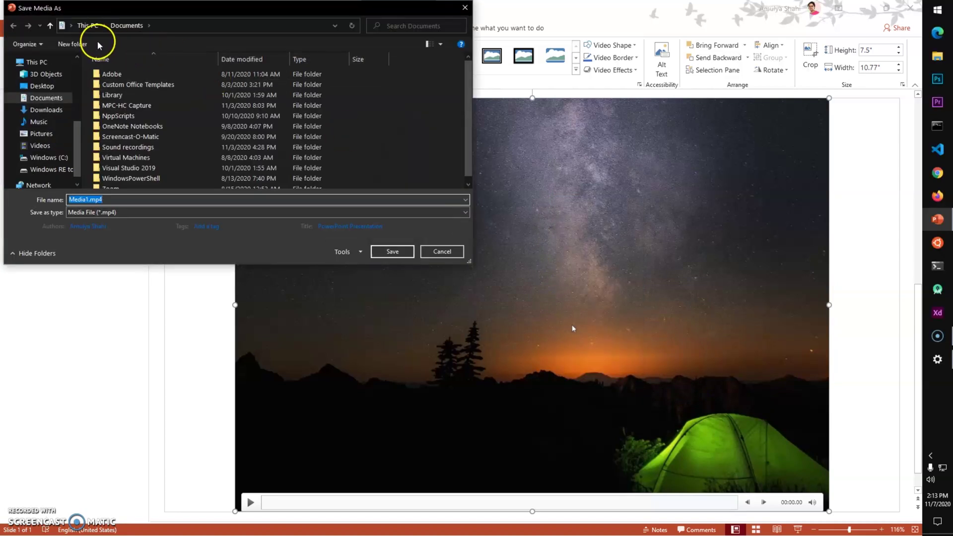
pyautogui.click(59, 88)
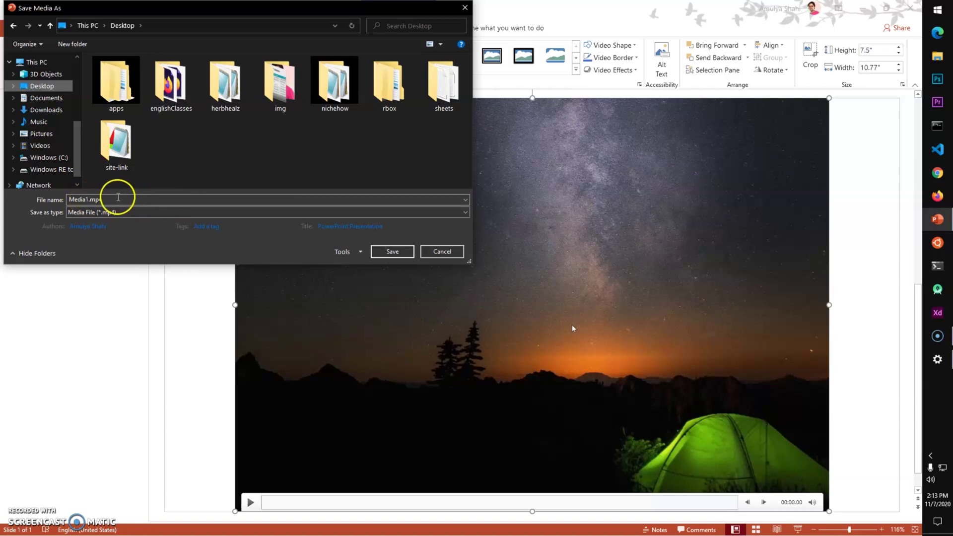
pyautogui.doubleClick(118, 197)
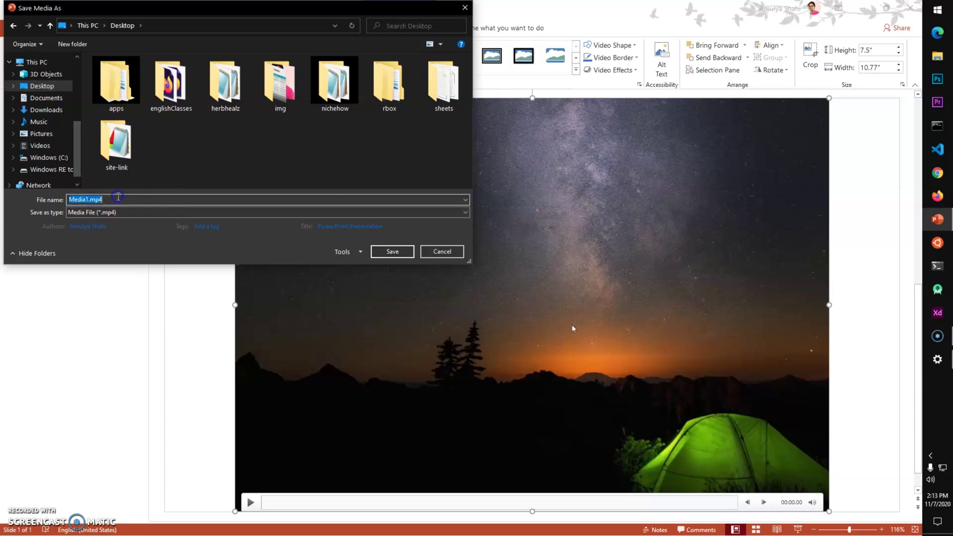
pyautogui.click(155, 212)
pyautogui.click(155, 214)
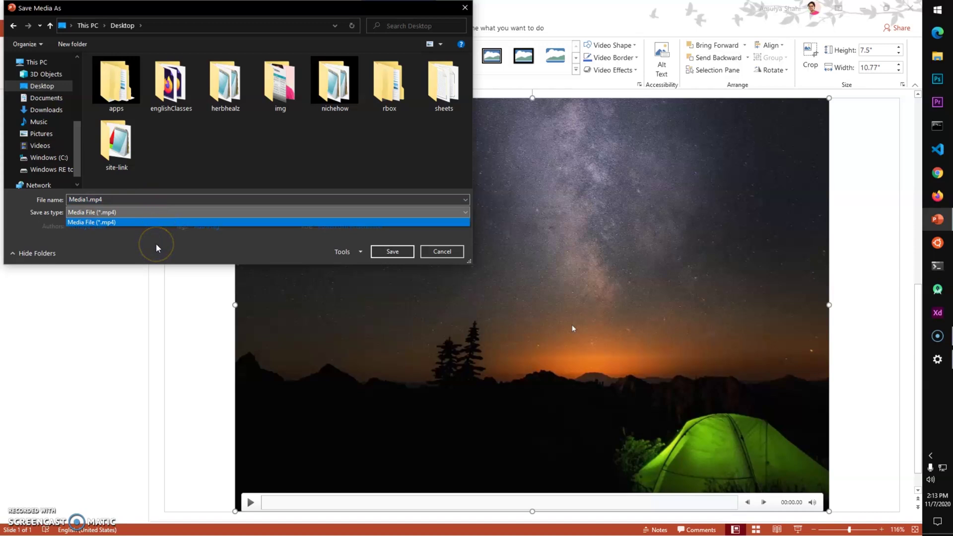
pyautogui.click(400, 249)
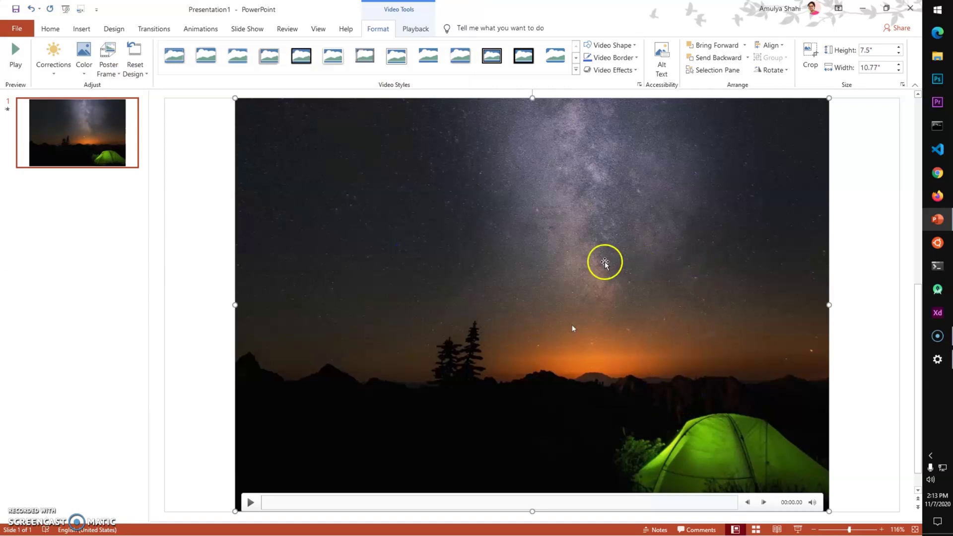
pyautogui.click(484, 291)
# Delete the video from the slide and open the Quick Access Toolbar's More Commands settings
pyautogui.press('Delete')
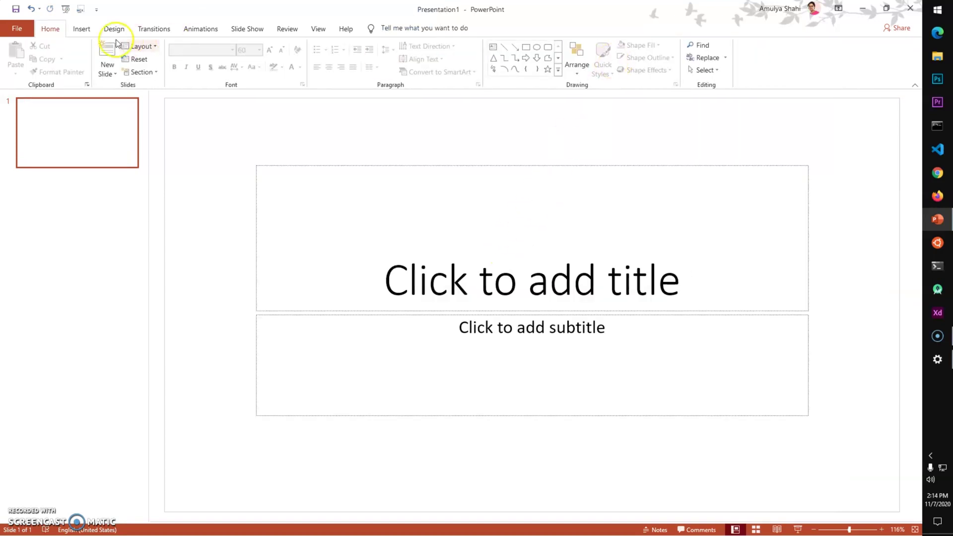
pyautogui.click(80, 28)
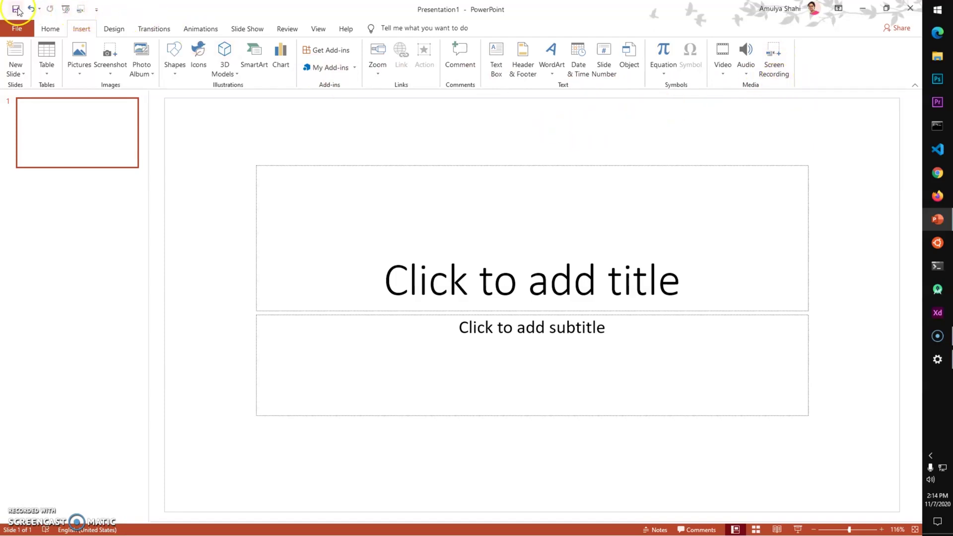
pyautogui.click(96, 11)
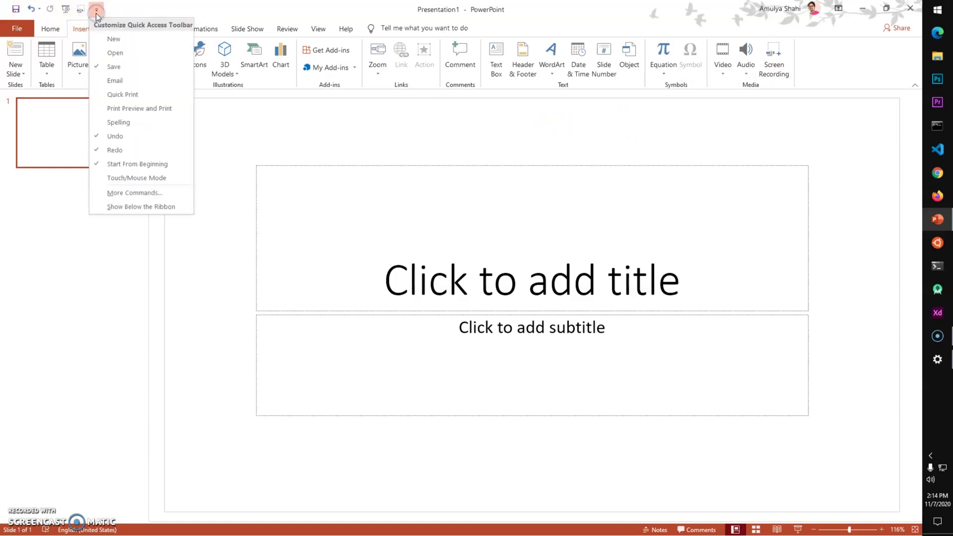
pyautogui.click(145, 193)
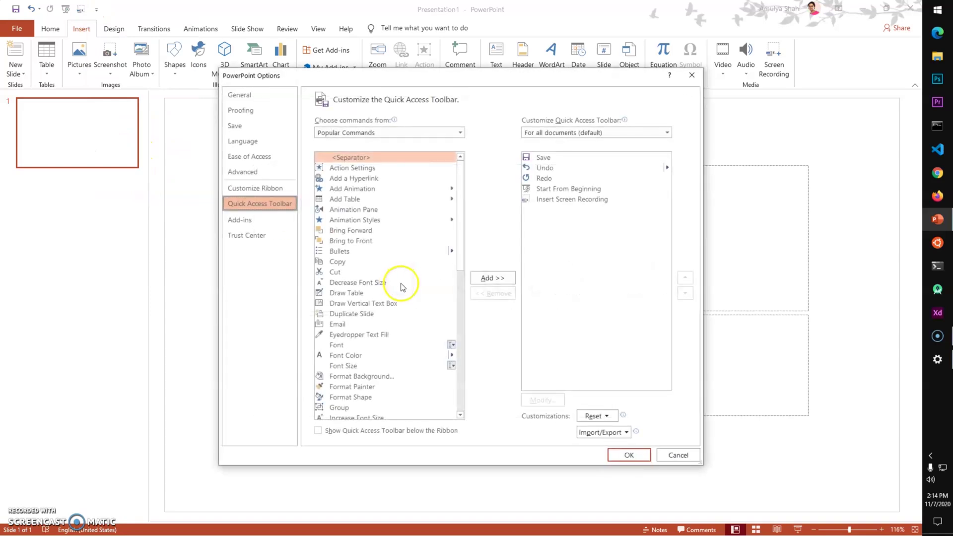
# Add Insert Screen Recording from Insert Tab commands, dismiss the already-added warning, and close Options
pyautogui.click(362, 133)
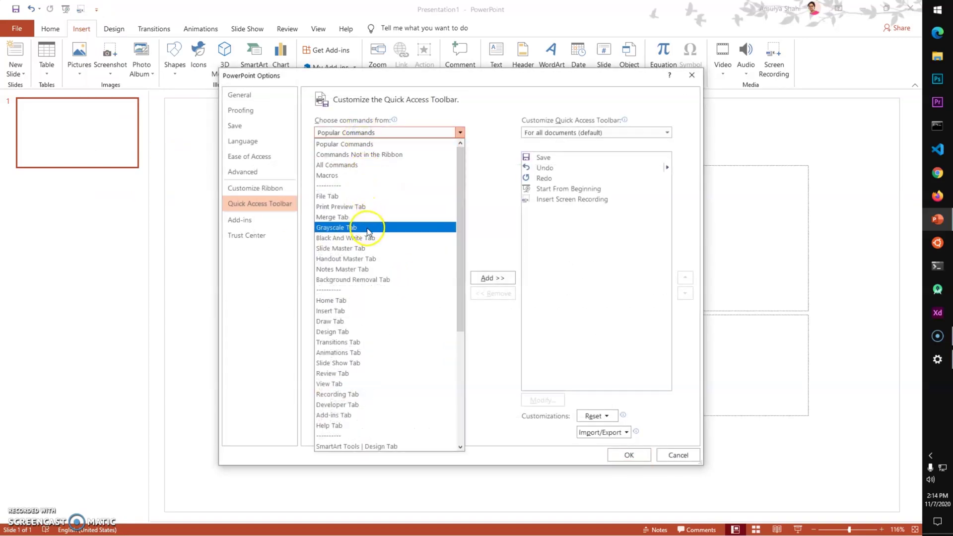
pyautogui.click(361, 310)
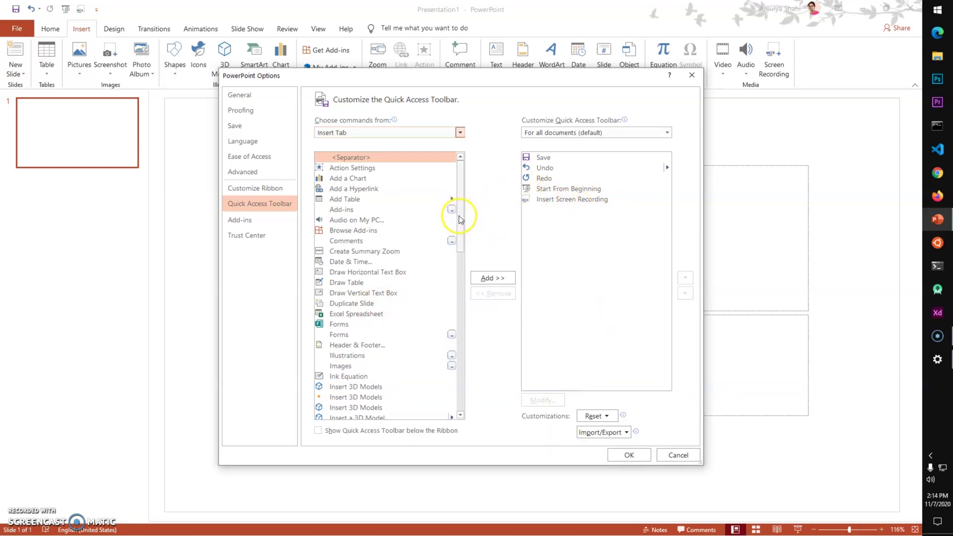
pyautogui.moveTo(459, 220); pyautogui.dragTo(462, 246)
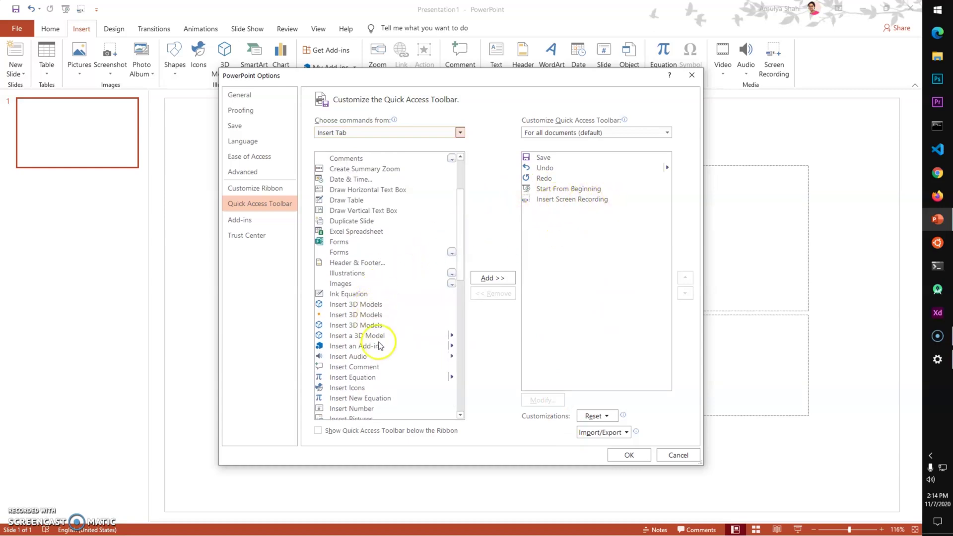
pyautogui.scroll(-2, 372, 376)
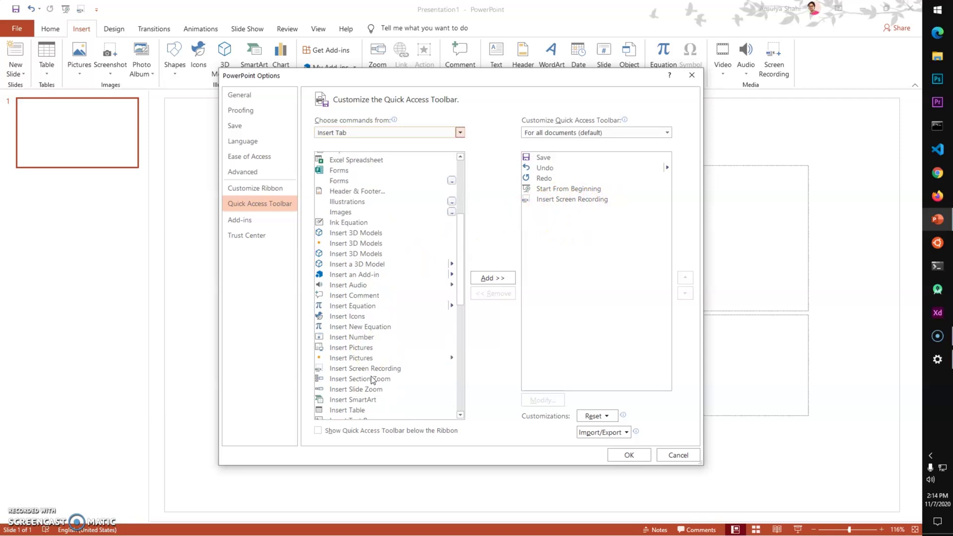
pyautogui.click(337, 359)
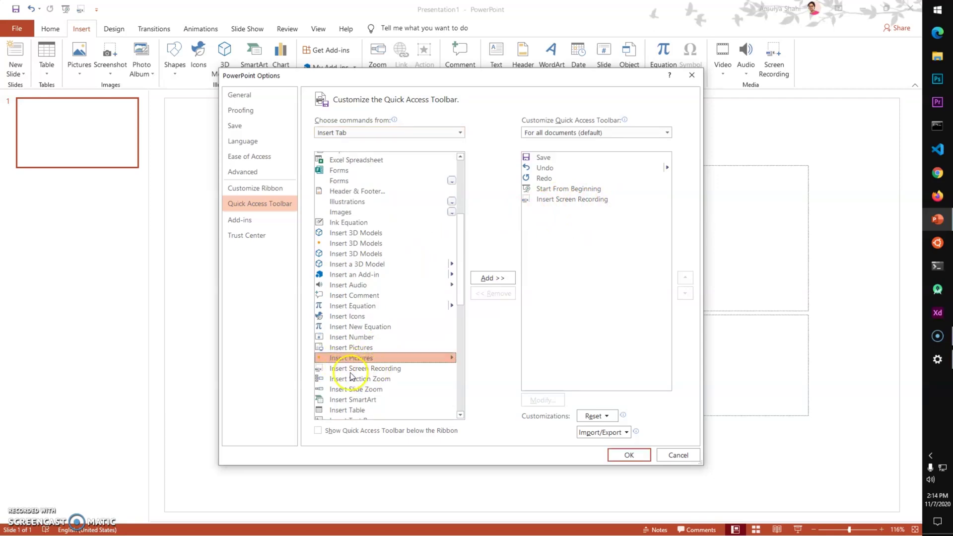
pyautogui.click(349, 370)
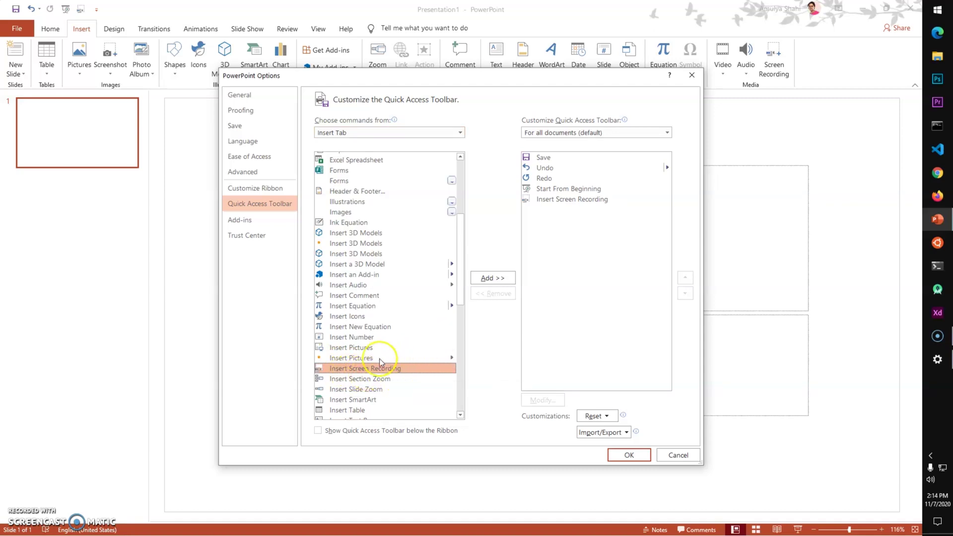
pyautogui.click(482, 285)
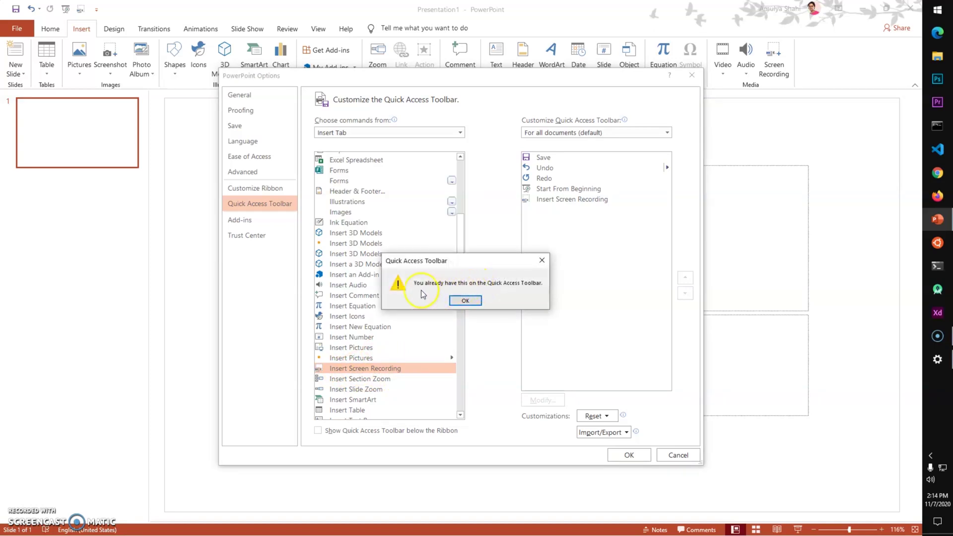
pyautogui.click(462, 301)
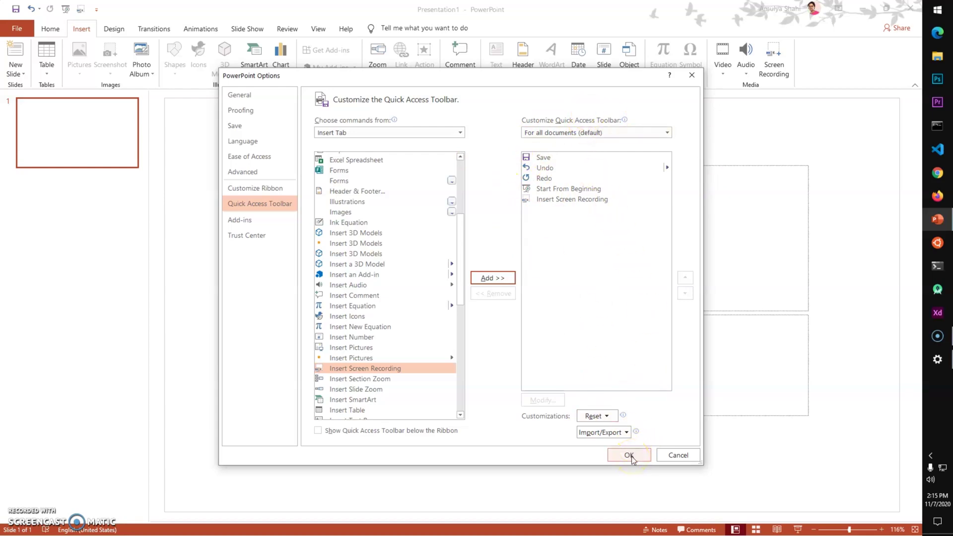
pyautogui.click(669, 454)
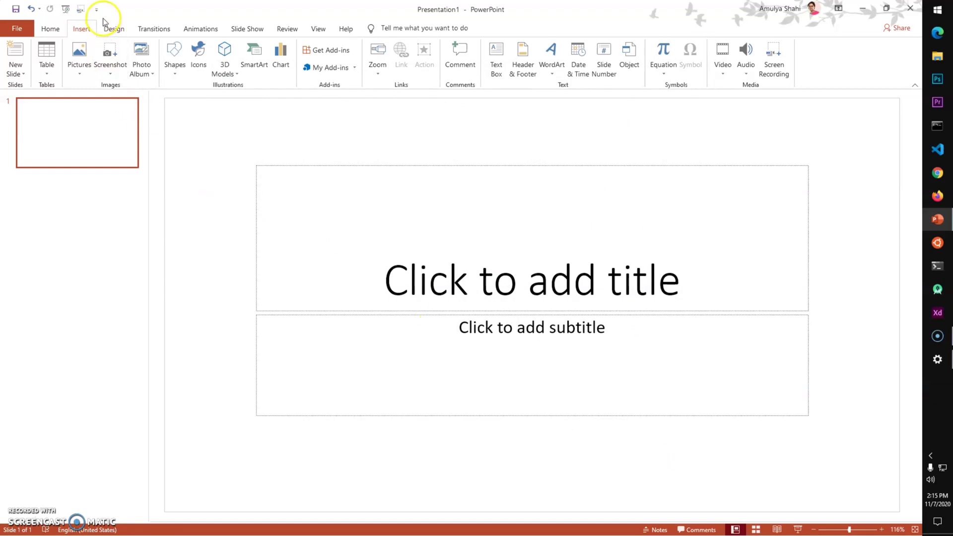
# Launch Insert Screen Recording from the Quick Access Toolbar, toggle Audio, then close the recorder
pyautogui.click(51, 28)
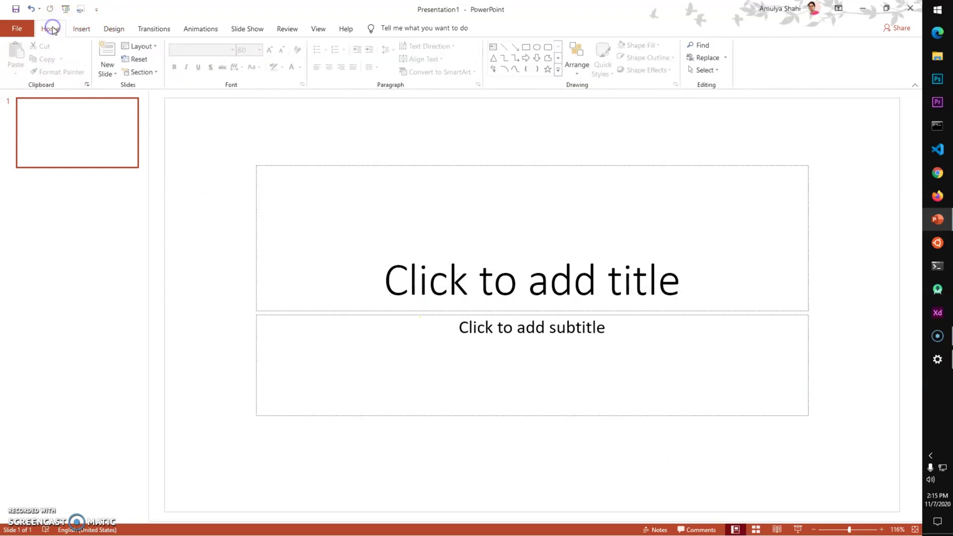
pyautogui.click(79, 10)
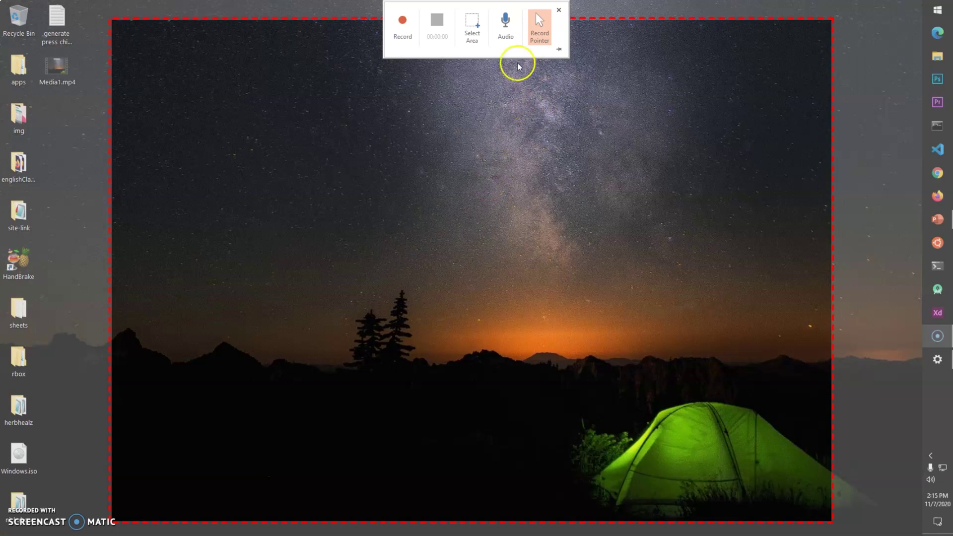
pyautogui.click(500, 35)
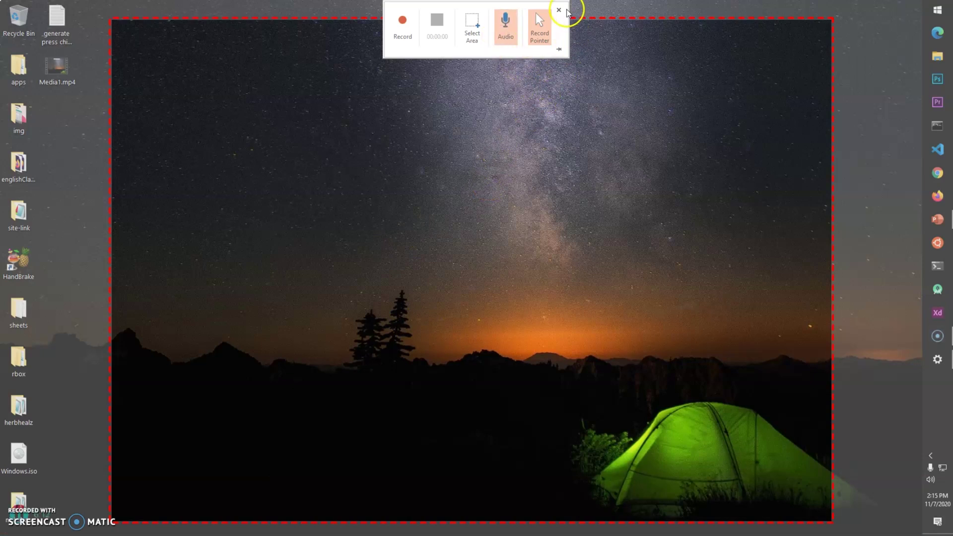
pyautogui.click(559, 10)
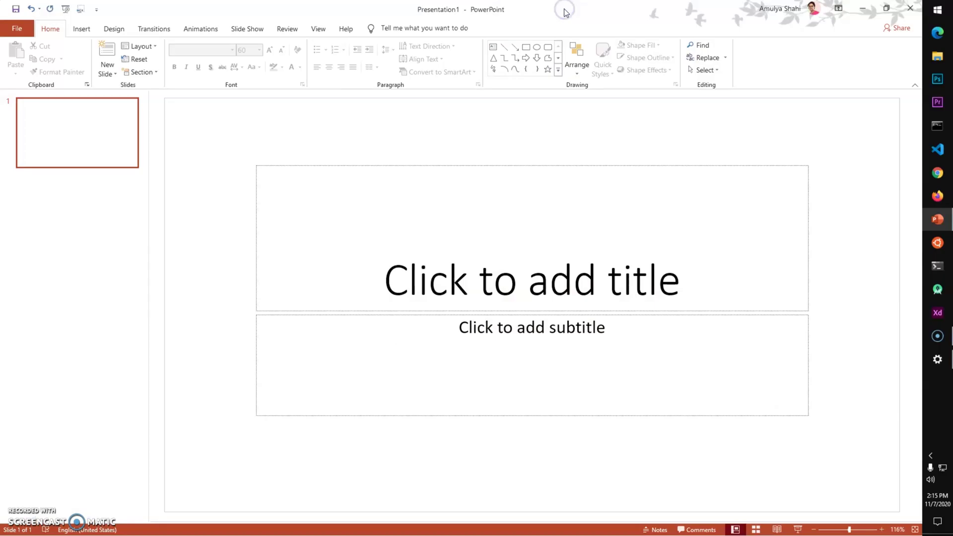